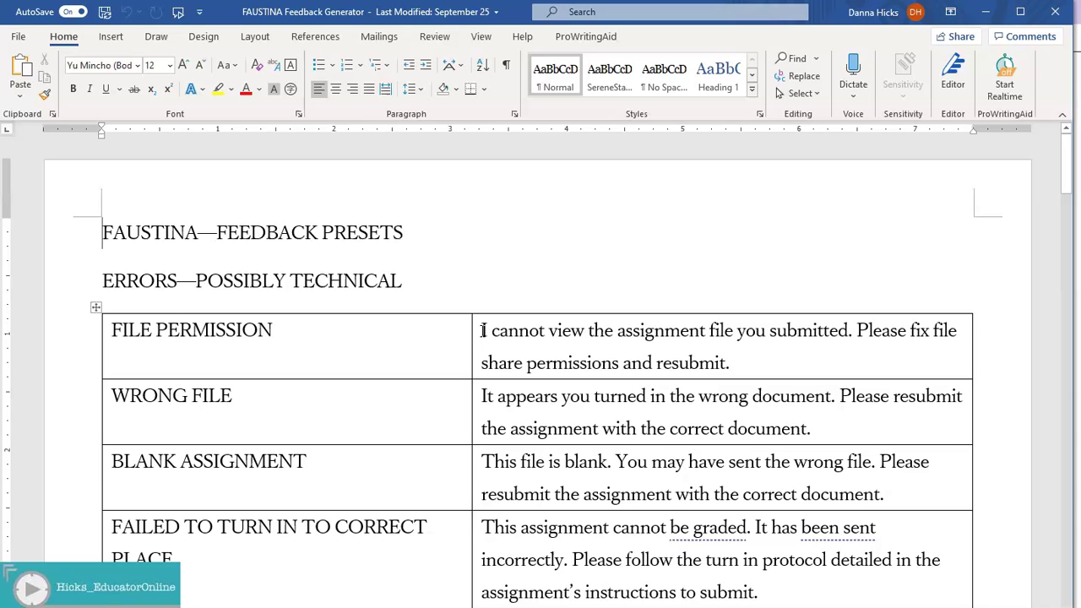
Step: Review the FILE PERMISSION feedback in Word, then minimize Word to reveal the Docs access page
left_click(480, 331)
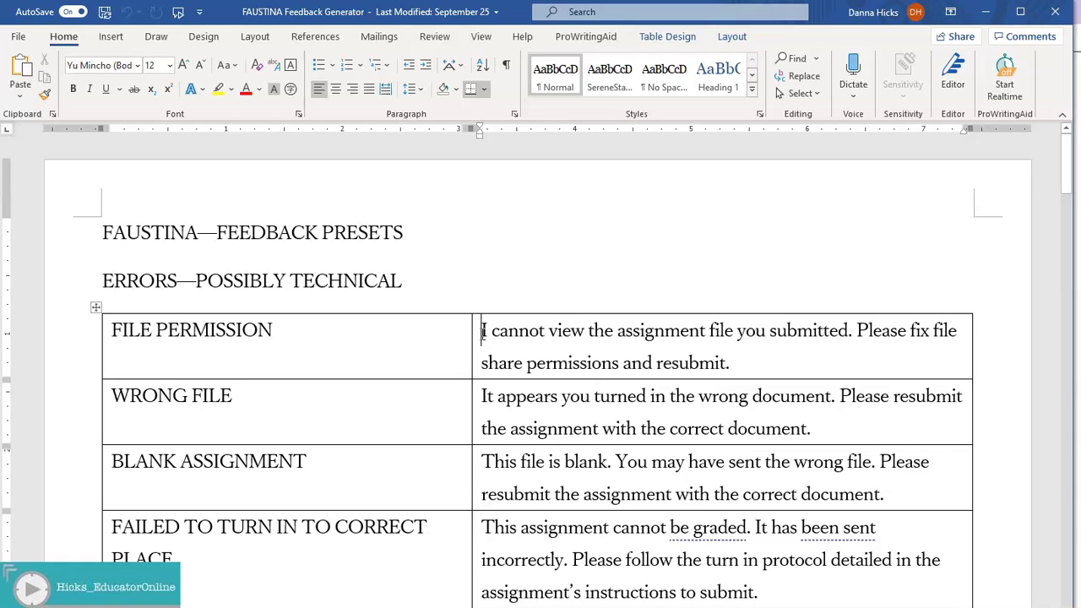
left_click(483, 331)
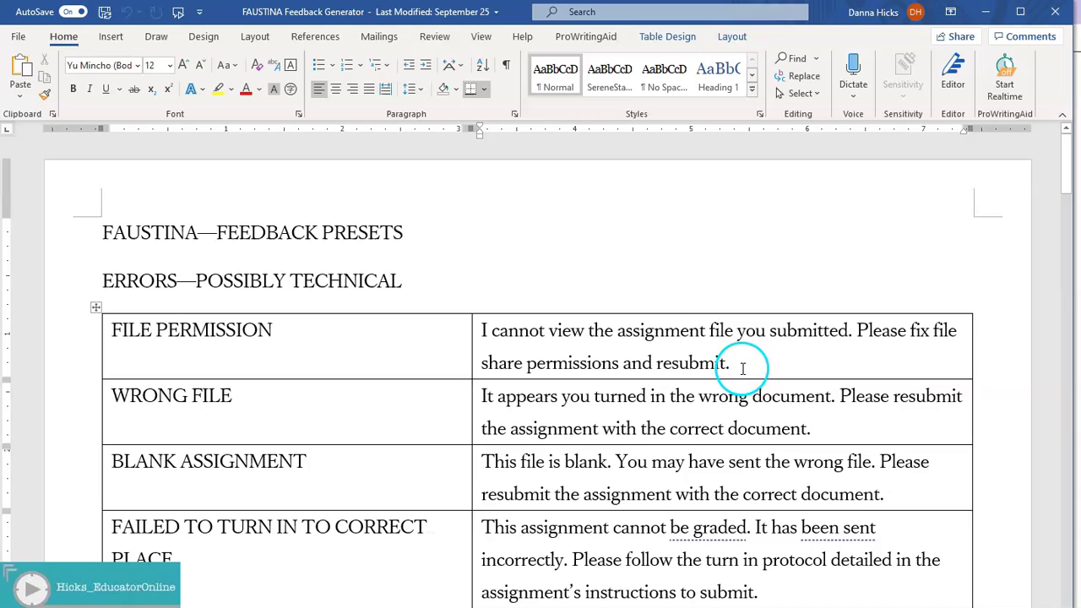
double_click(691, 363)
left_click(690, 363)
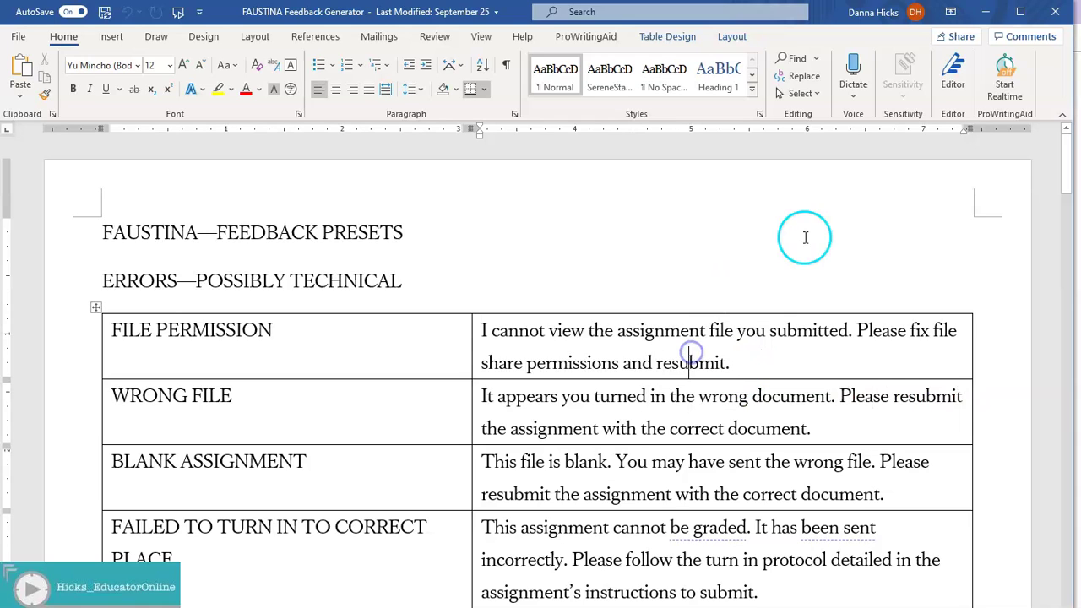
left_click(985, 17)
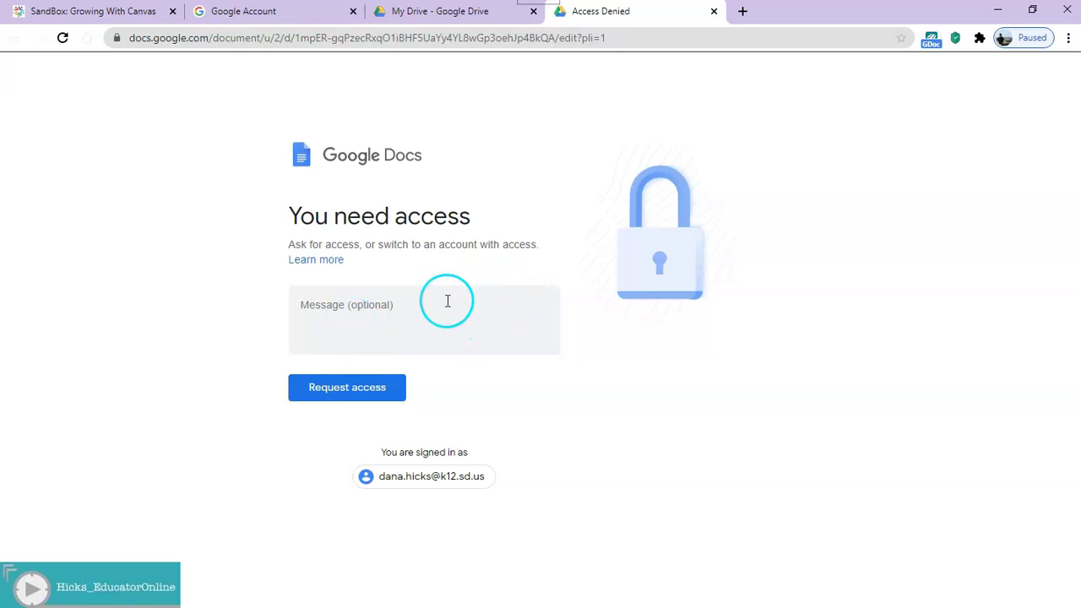
Step: Focus the access request message field on the Google Docs 'You need access' page
left_click(419, 312)
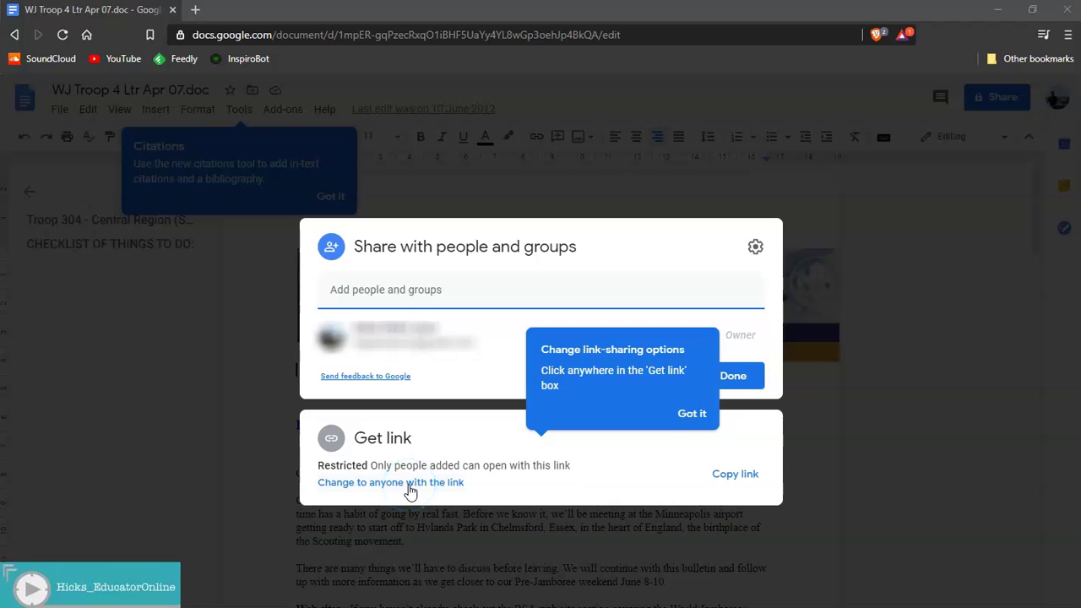
Step: Dismiss the sharing tip and change the troop bulletin's link access to anyone with the link
left_click(700, 412)
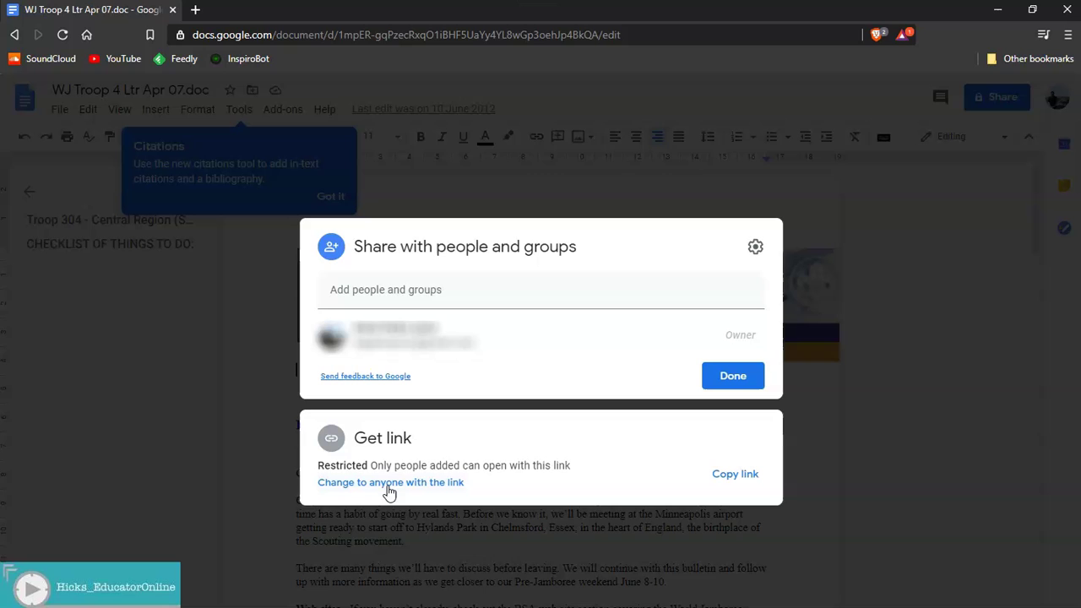
left_click(445, 487)
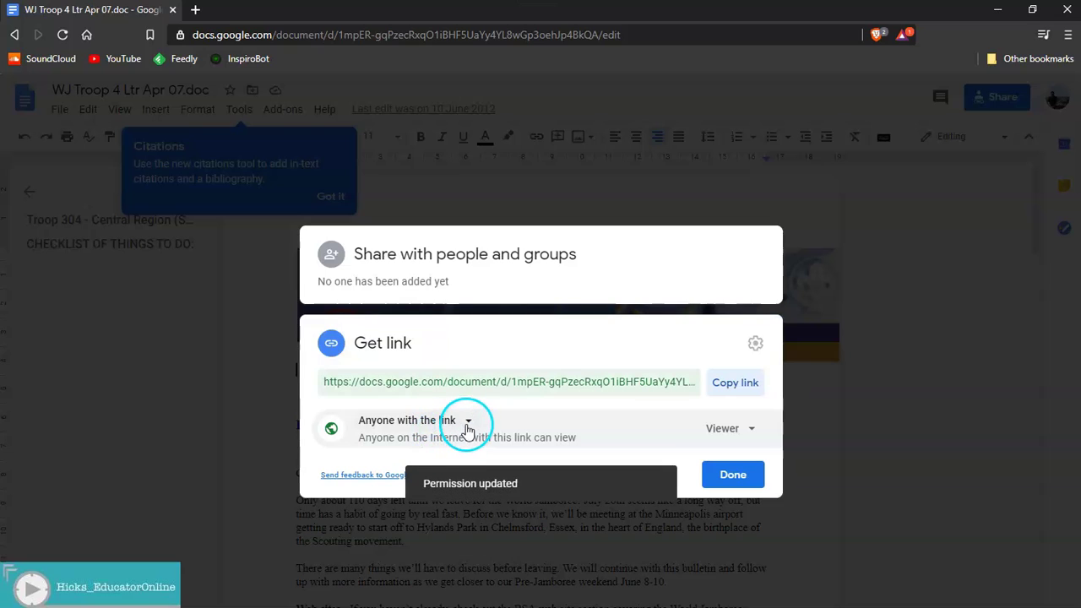
Step: Keep 'Anyone with the link' viewer access, copy the sharing link, and close sharing settings
left_click(466, 427)
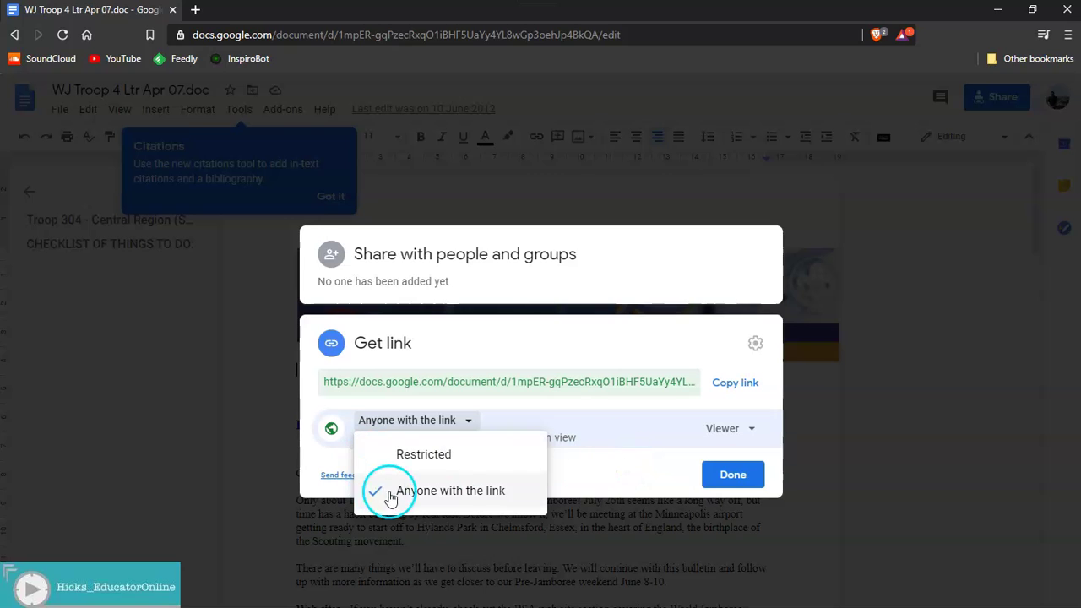
left_click(442, 498)
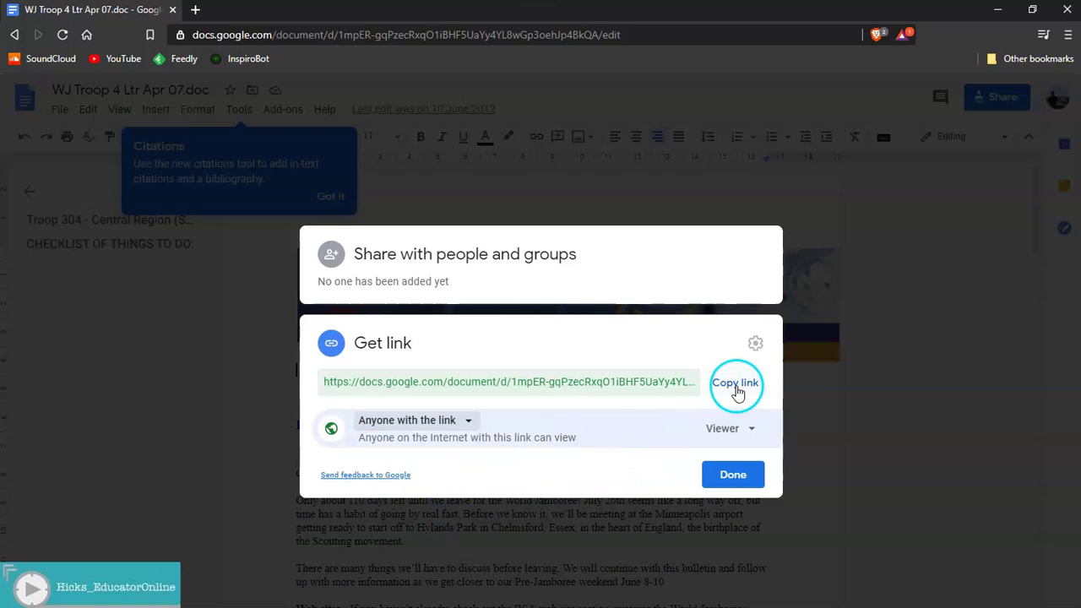
left_click(735, 387)
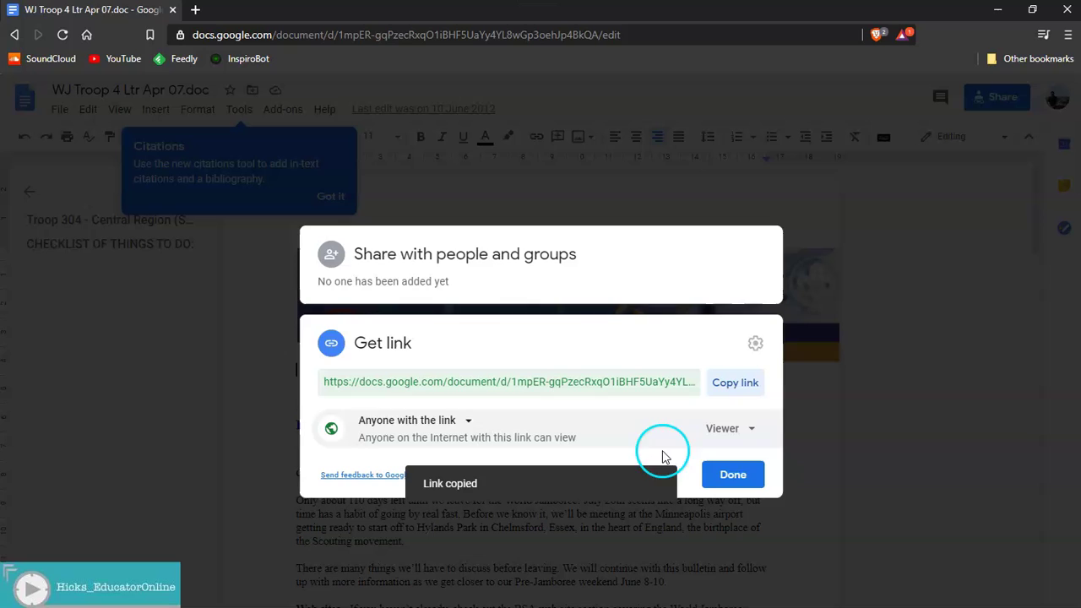
left_click(733, 475)
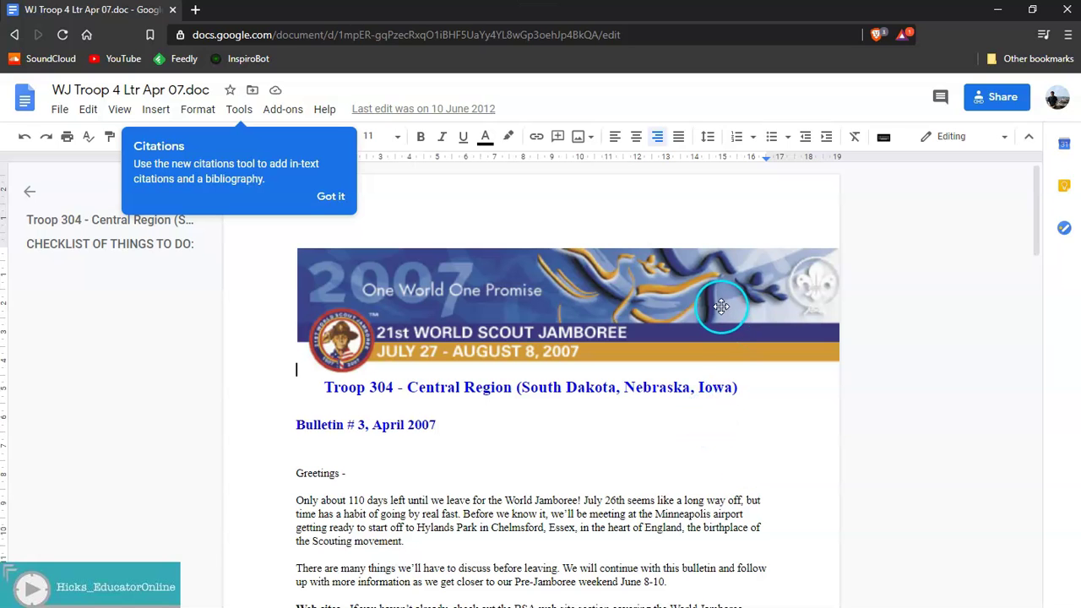
Step: Go to the SandBox: Growing With Canvas course Modules and scroll to US 2 Unit 1
left_click(1005, 10)
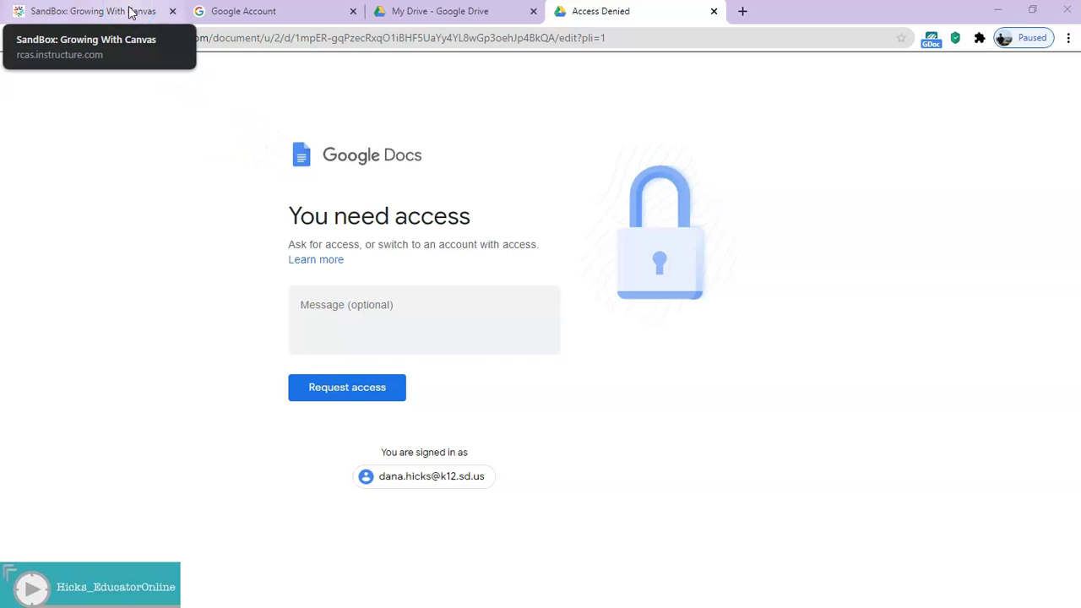
left_click(131, 11)
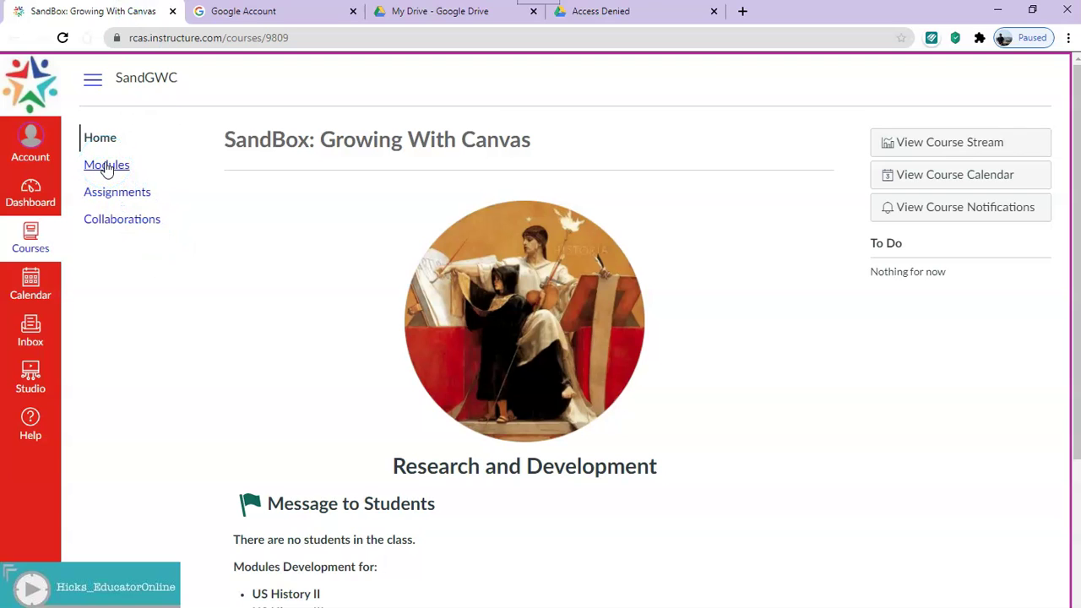
left_click(106, 165)
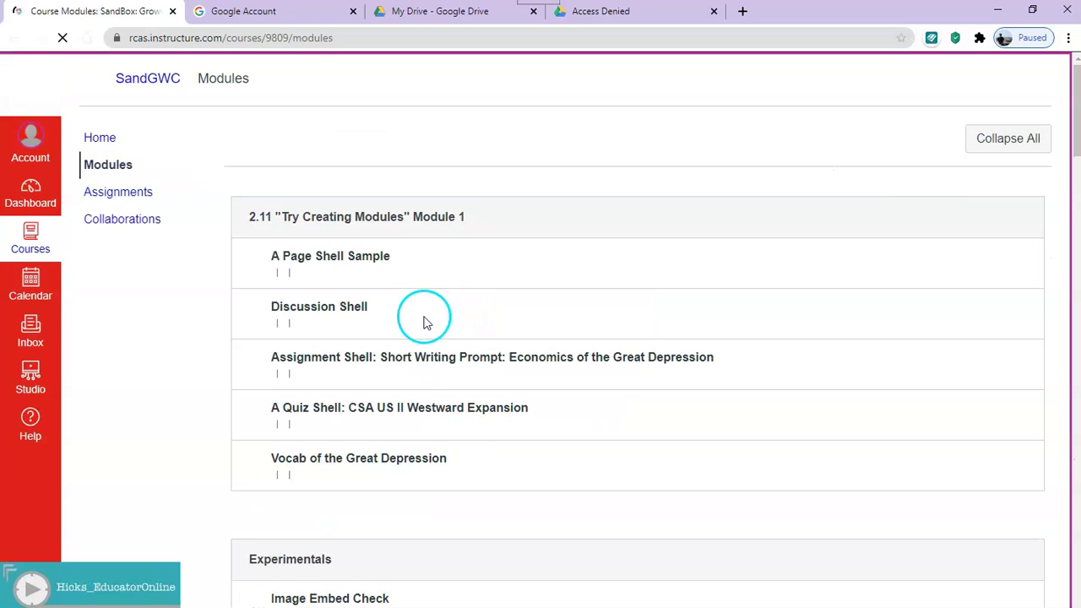
scroll(427, 323, "down", 4)
scroll(425, 324, "down", 4)
scroll(425, 323, "down", 5)
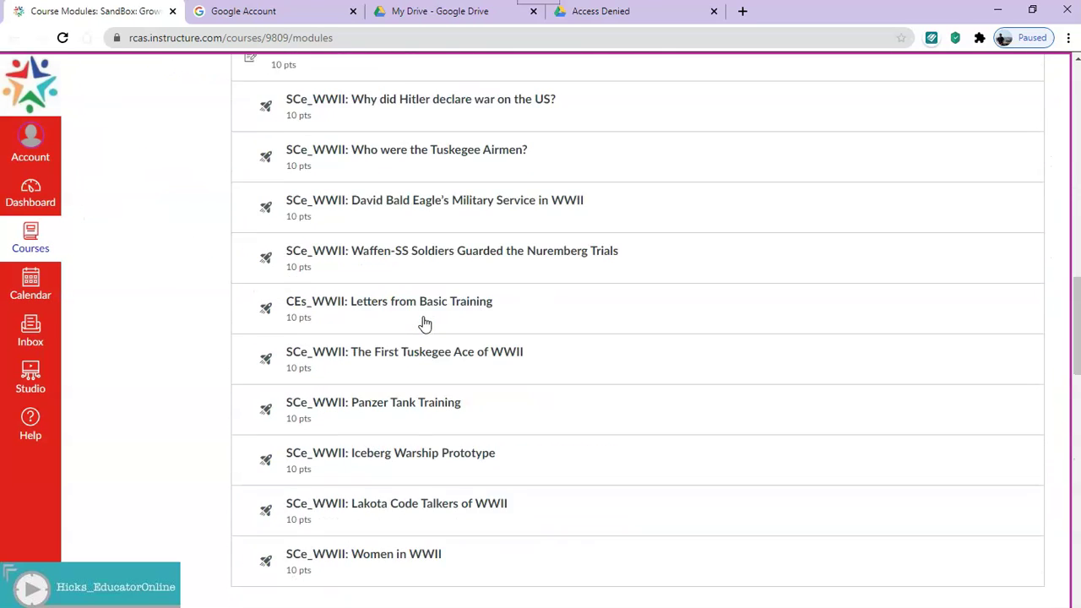
scroll(424, 323, "down", 4)
scroll(424, 324, "down", 3)
scroll(425, 323, "down", 4)
scroll(424, 324, "down", 3)
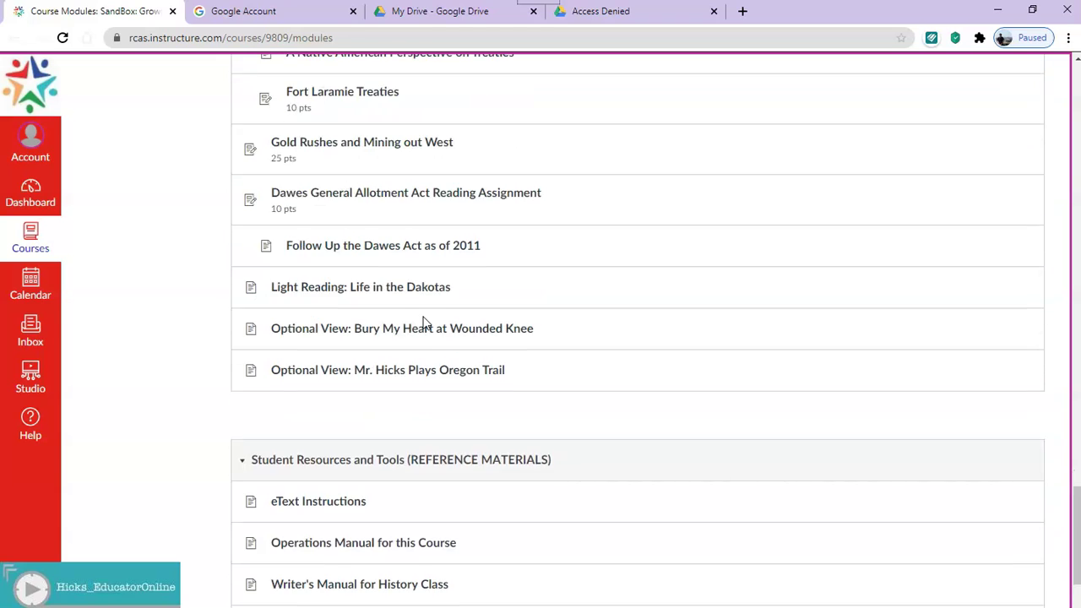
scroll(425, 324, "down", 3)
scroll(425, 323, "up", 5)
scroll(424, 323, "up", 5)
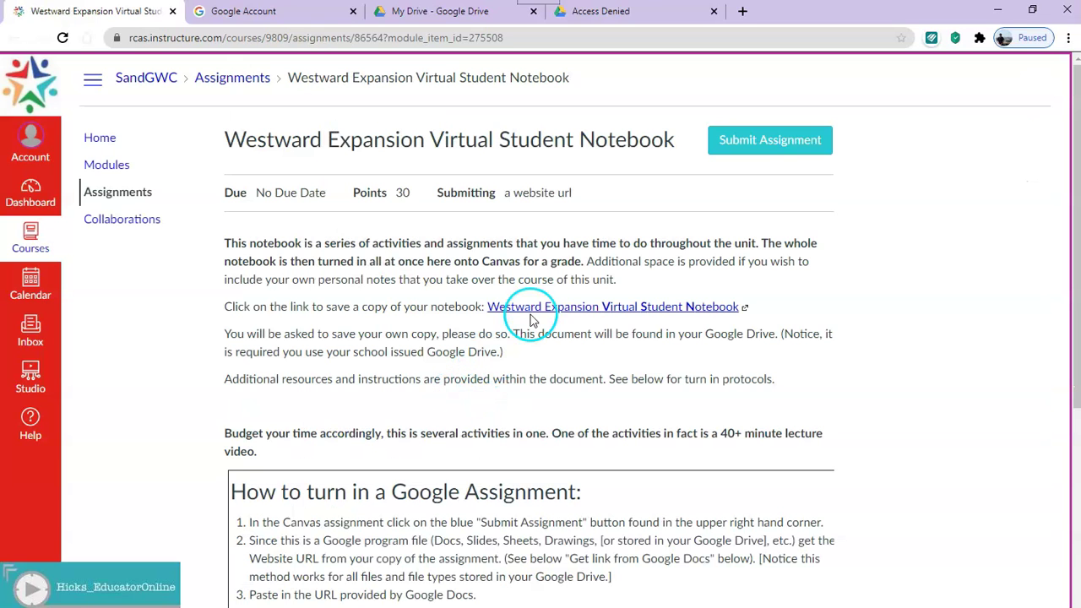
Step: Paste the copied Google Docs link as the Website URL and submit the notebook assignment
left_click(757, 145)
right_click(359, 420)
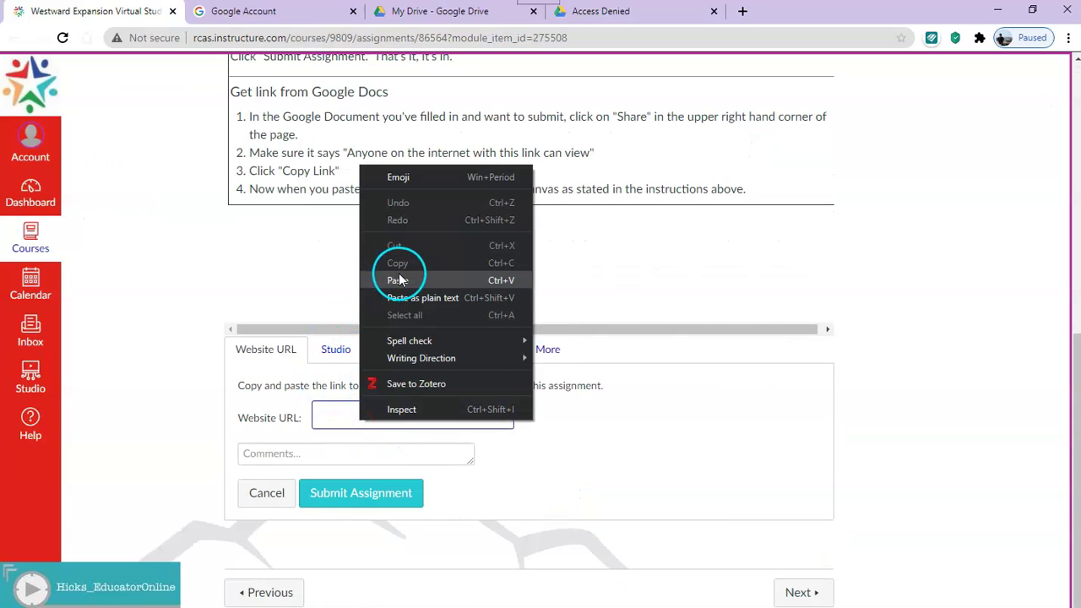
left_click(398, 280)
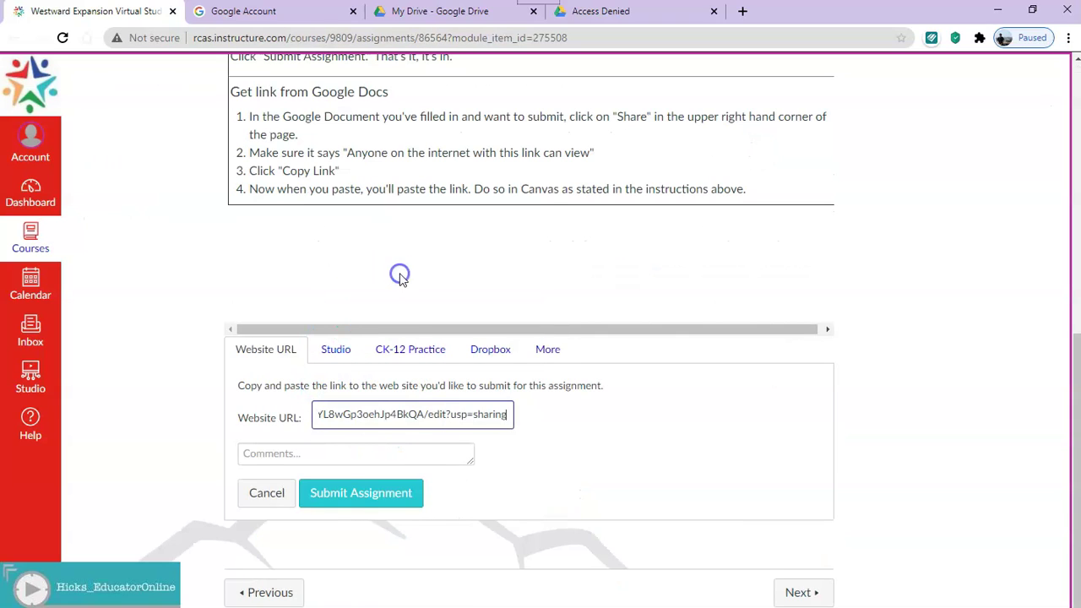
left_click(377, 506)
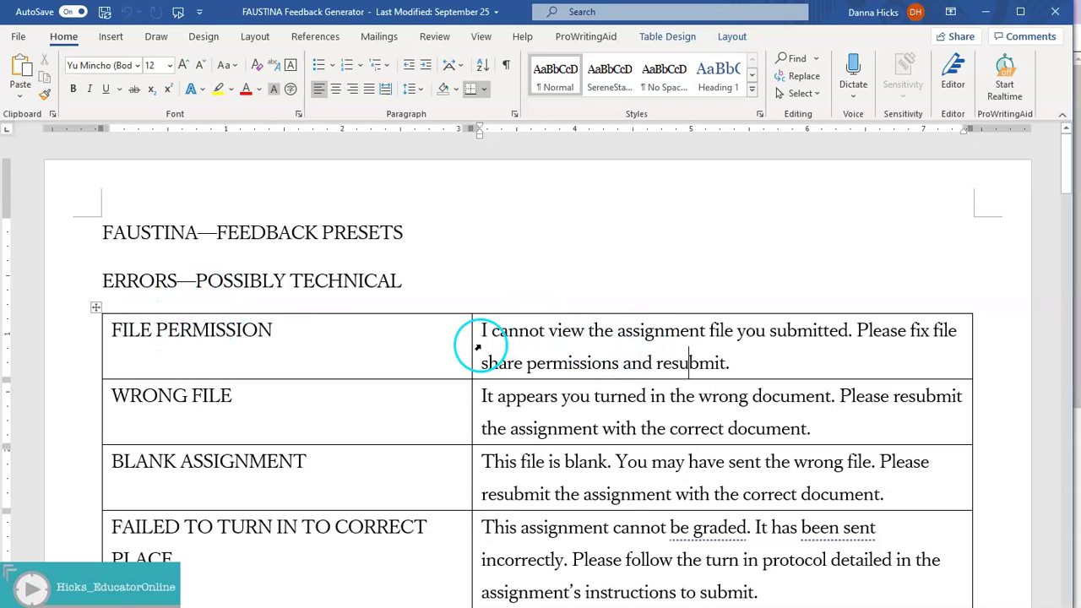
Step: Select and review the FILE PERMISSION feedback sentence and label in the Word presets table
mouse_move(485, 334)
left_mouse_down()
mouse_move(716, 379)
mouse_move(760, 366)
mouse_move(747, 363)
left_mouse_up()
left_click(746, 361)
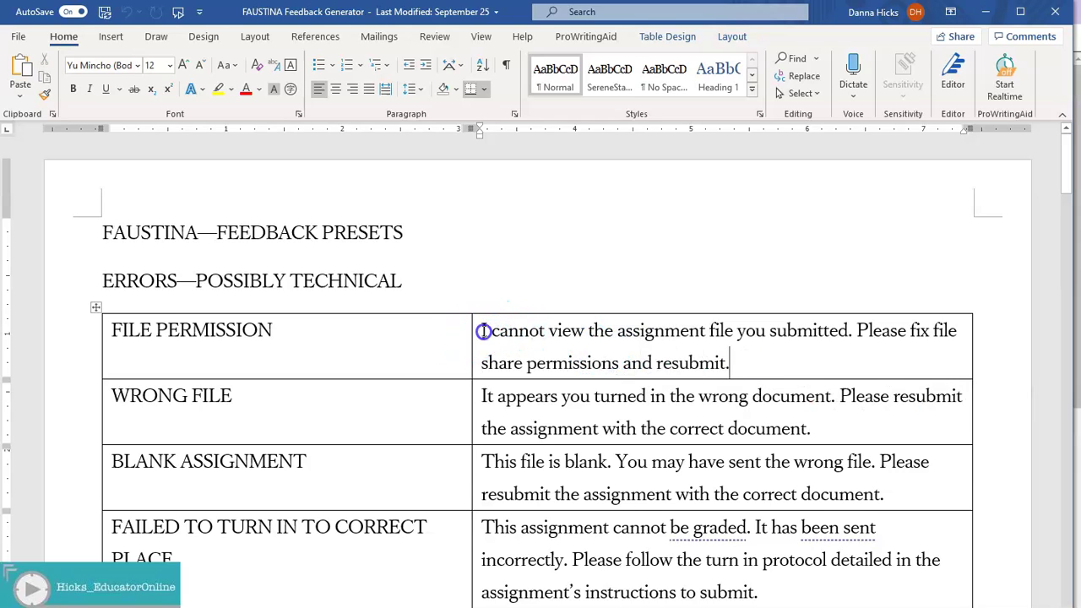
left_click_drag(484, 331, 810, 362)
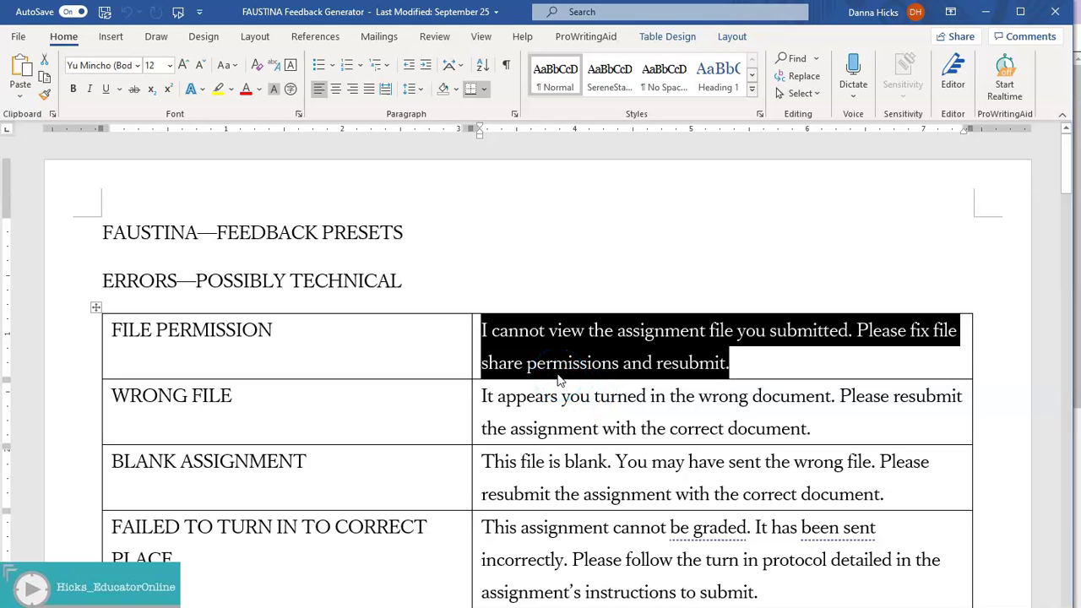
left_click(551, 363)
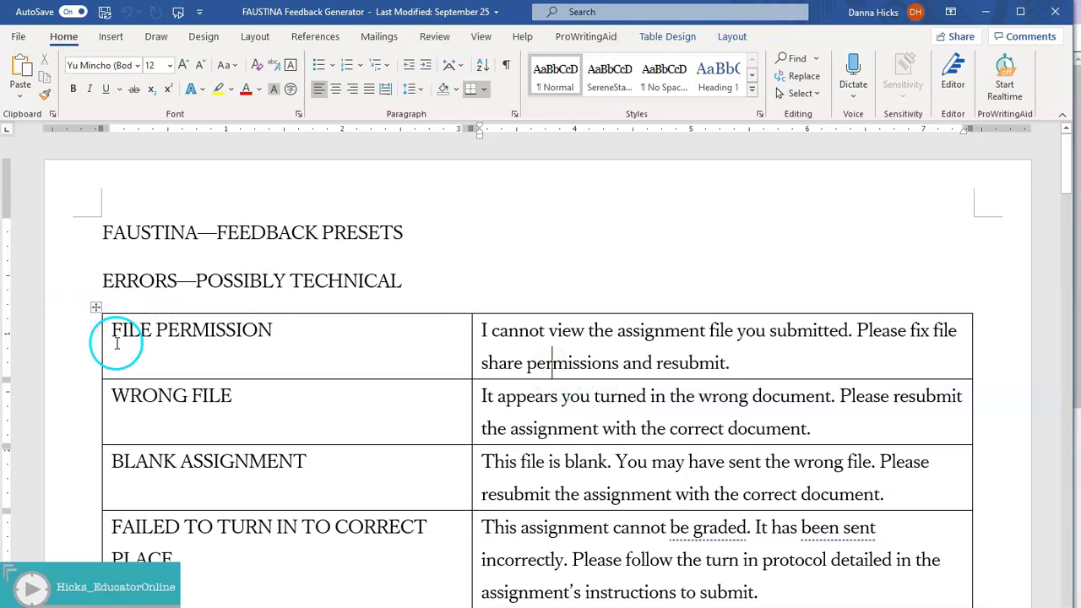
left_click(105, 333)
left_click(119, 330)
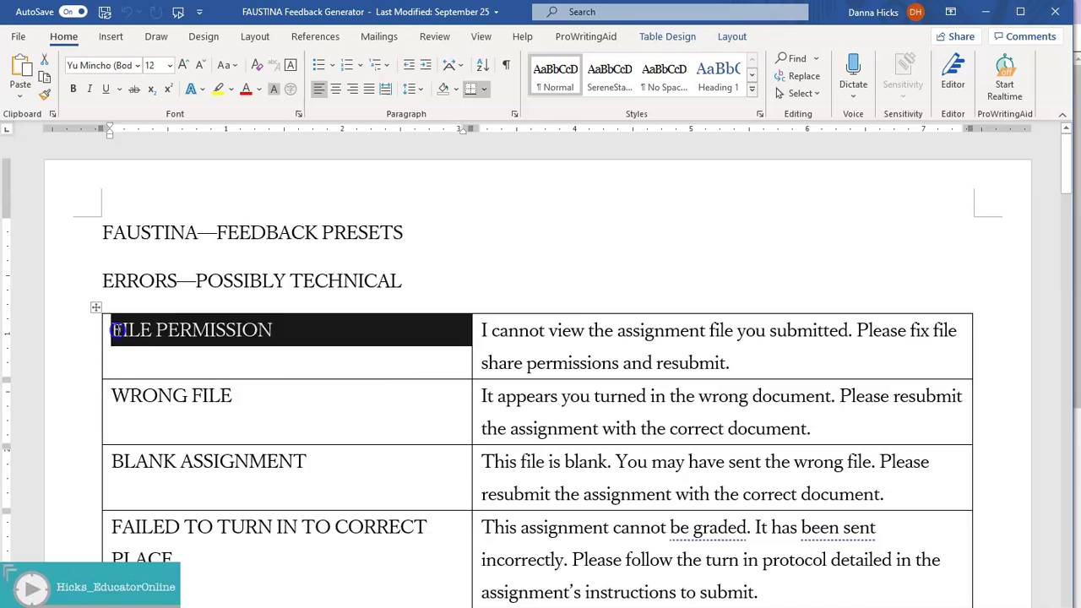
left_click(769, 346)
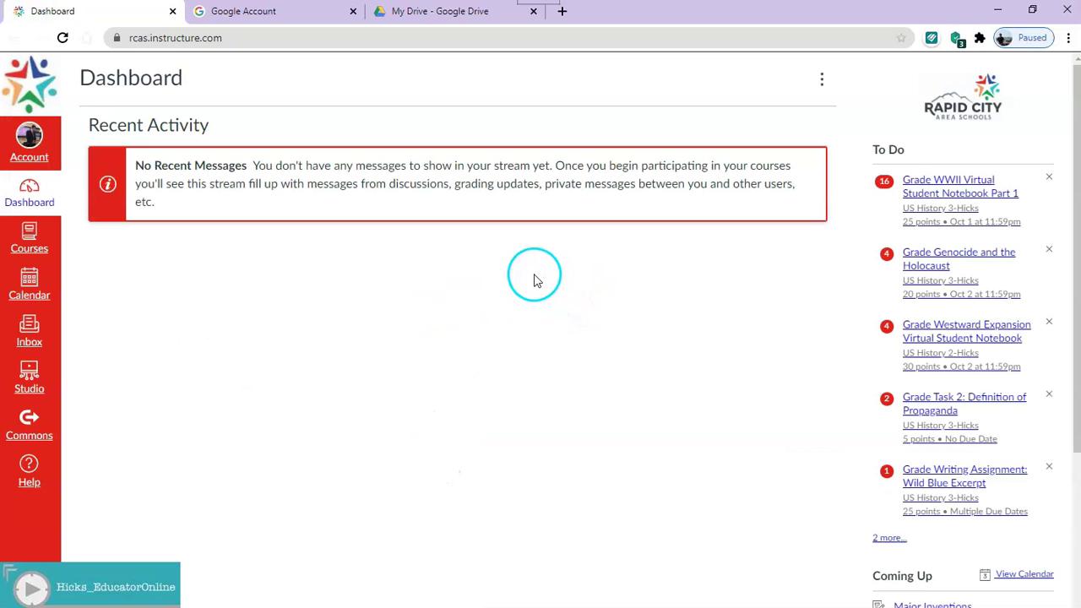
scroll(524, 275, "down", 2)
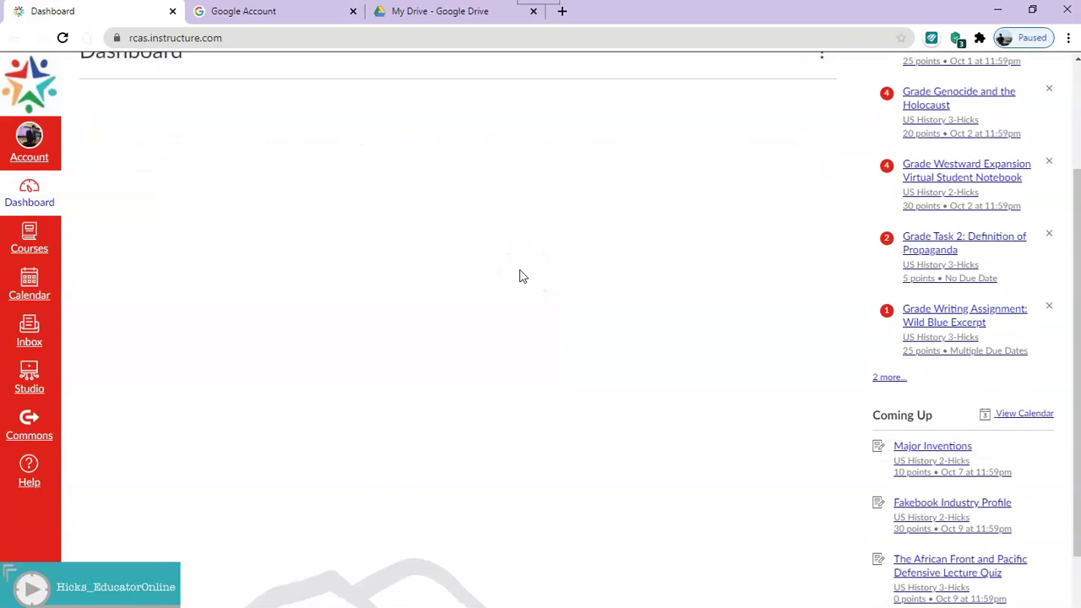
scroll(518, 272, "down", 2)
scroll(473, 380, "up", 4)
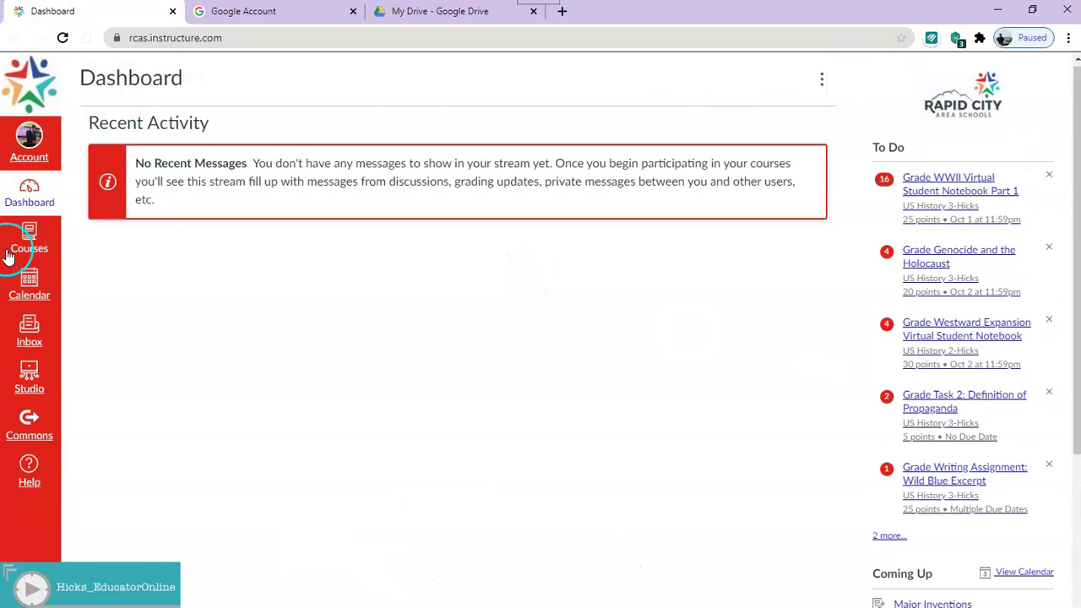
scroll(639, 279, "down", 3)
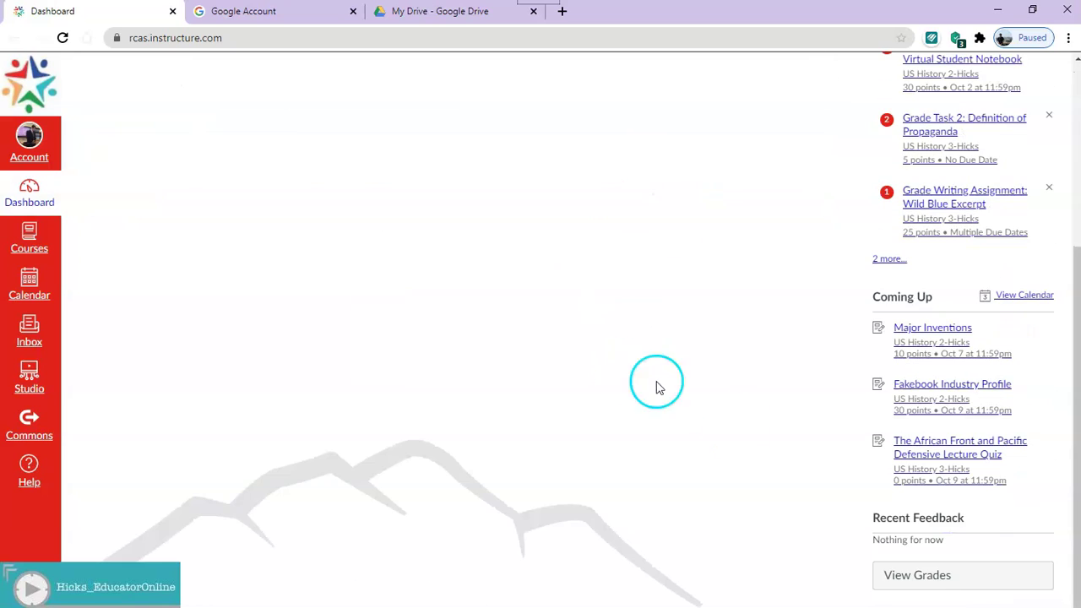